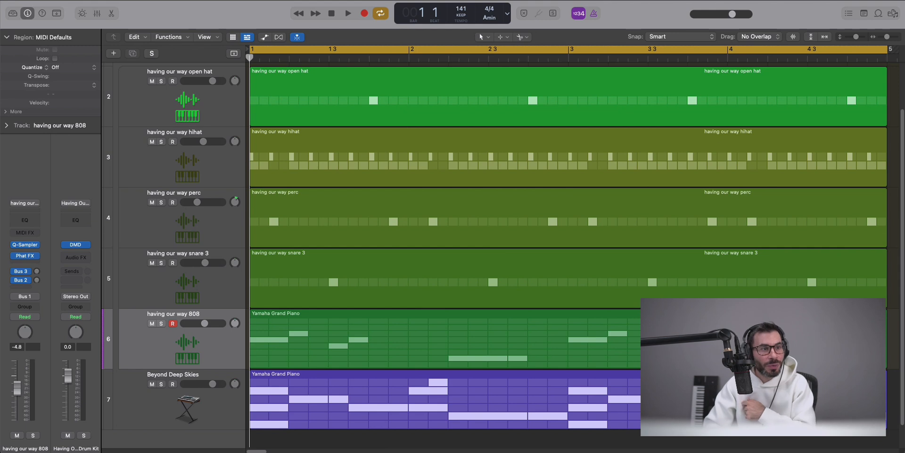
Set the project's Spatial Audio to Dolby Atmos and accept conversion to 7.1.2 surround.
{"action": "left_click", "coordinate": [65, 0]}
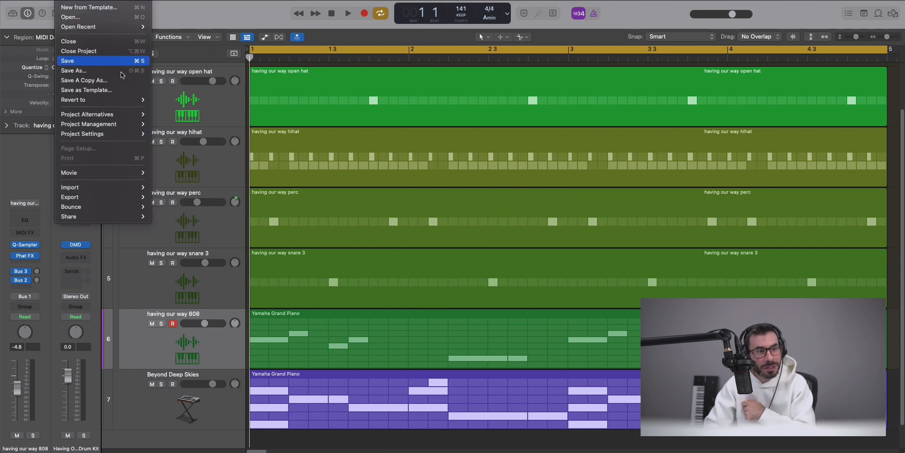
{"action": "mouse_move", "coordinate": [118, 133]}
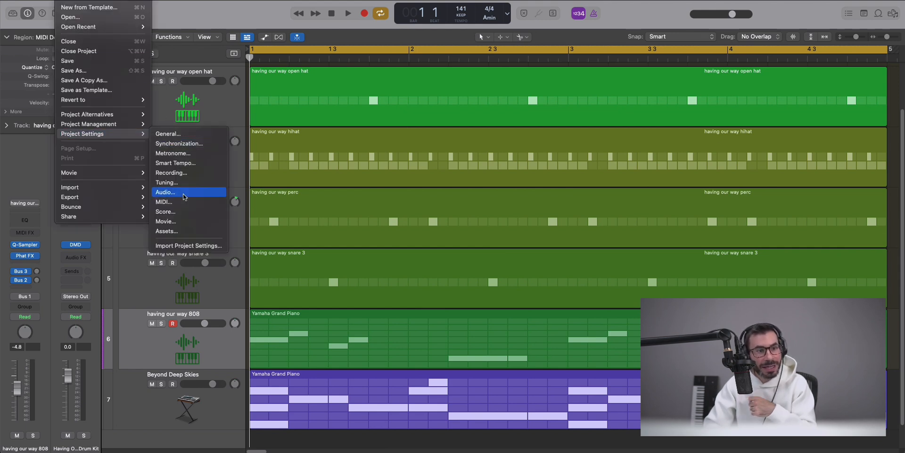
{"action": "left_click", "coordinate": [166, 192]}
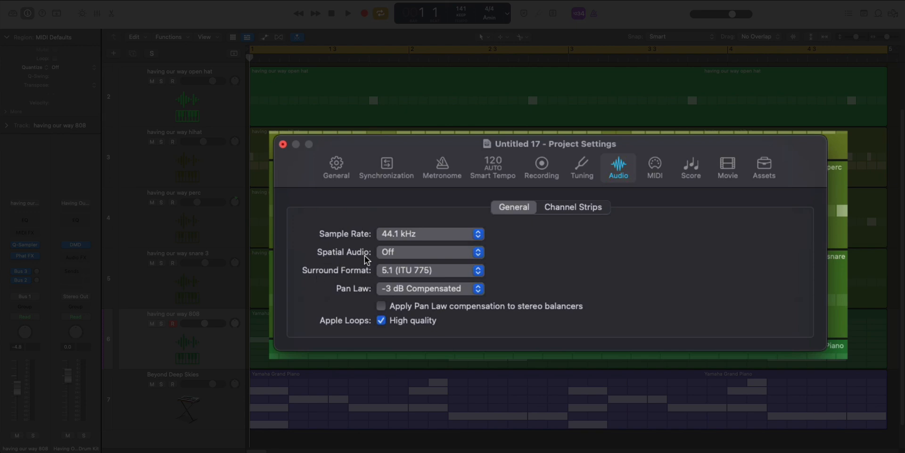
{"action": "left_click", "coordinate": [406, 253]}
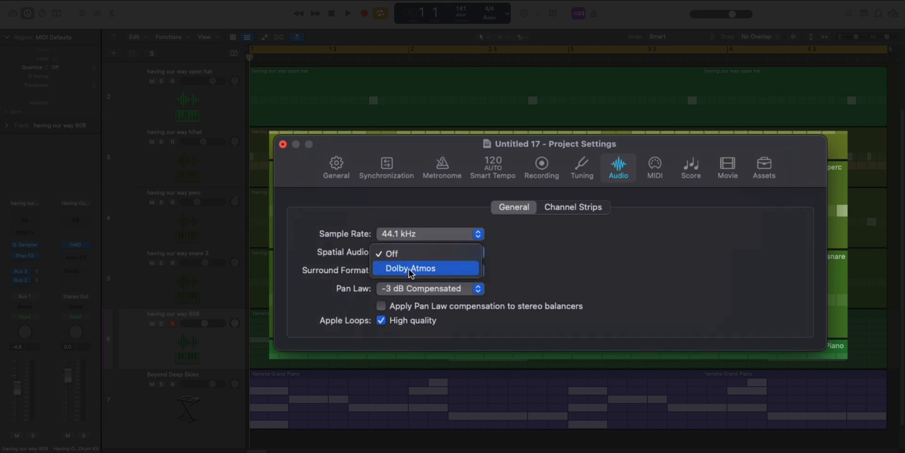
{"action": "left_click", "coordinate": [410, 269]}
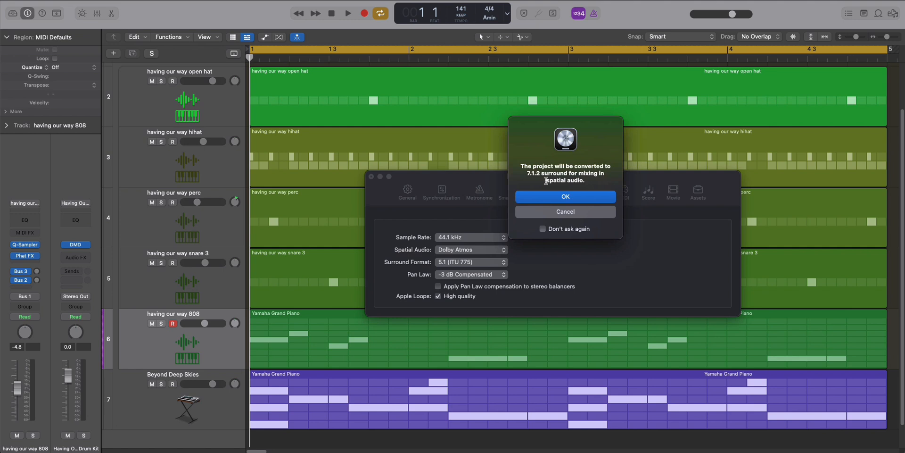
{"action": "left_click", "coordinate": [545, 195]}
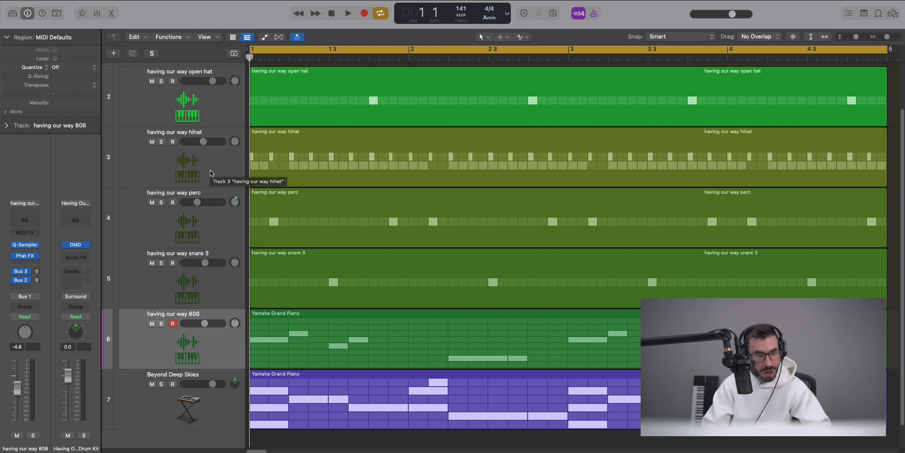
Show the mixer and open the Master strip's Dolby Atmos plug-in window.
{"action": "key", "text": "x"}
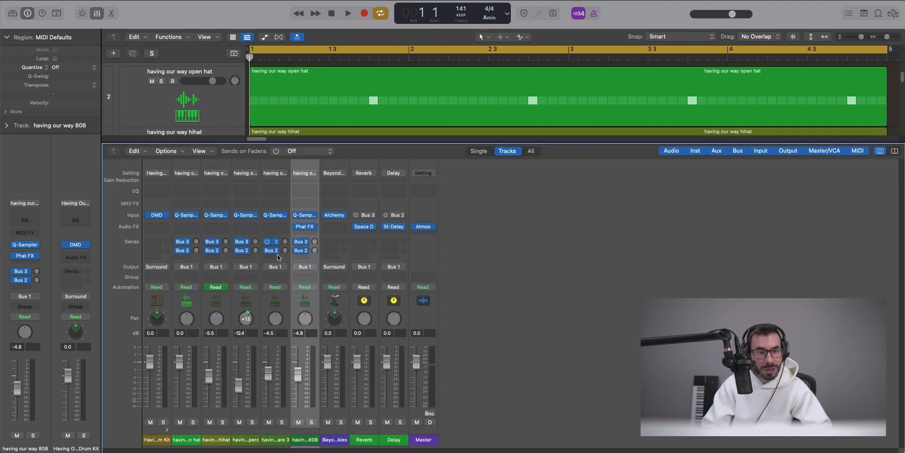
{"action": "left_click", "coordinate": [425, 227]}
{"action": "left_click_drag", "start_coordinate": [636, 118], "coordinate": [562, 70]}
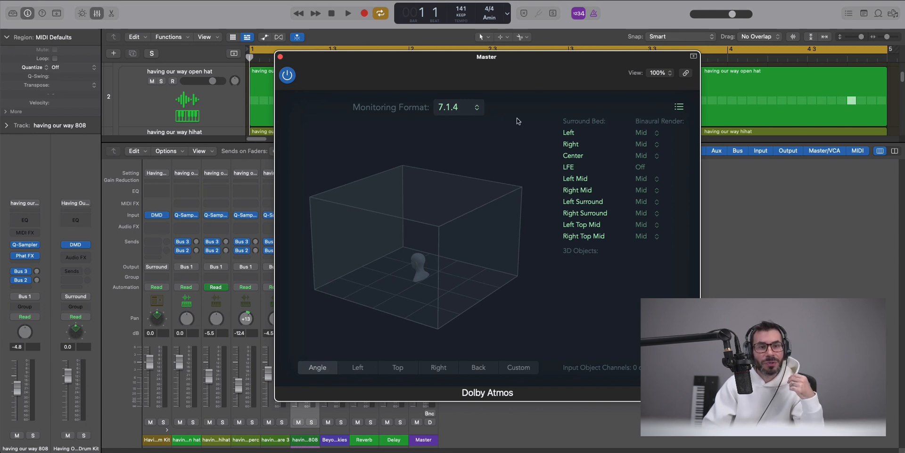
Set the Dolby Atmos monitoring format to Binaural and close the plug-in window.
{"action": "left_click", "coordinate": [460, 112]}
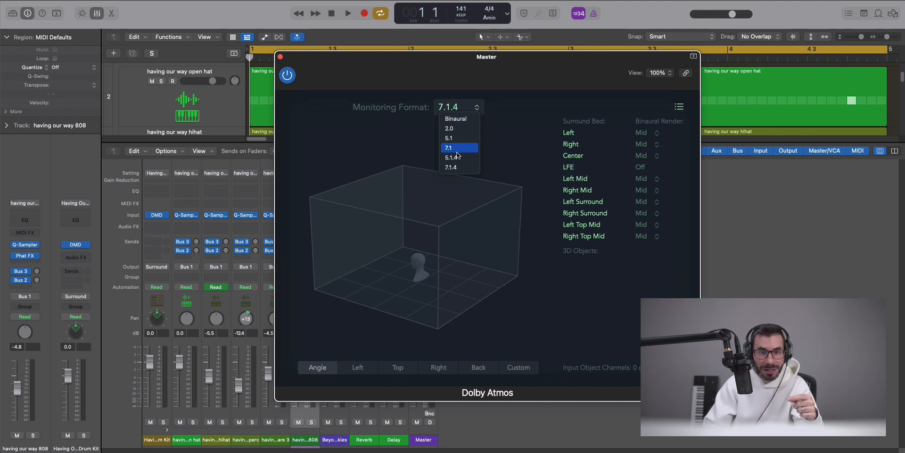
{"action": "left_click", "coordinate": [455, 119]}
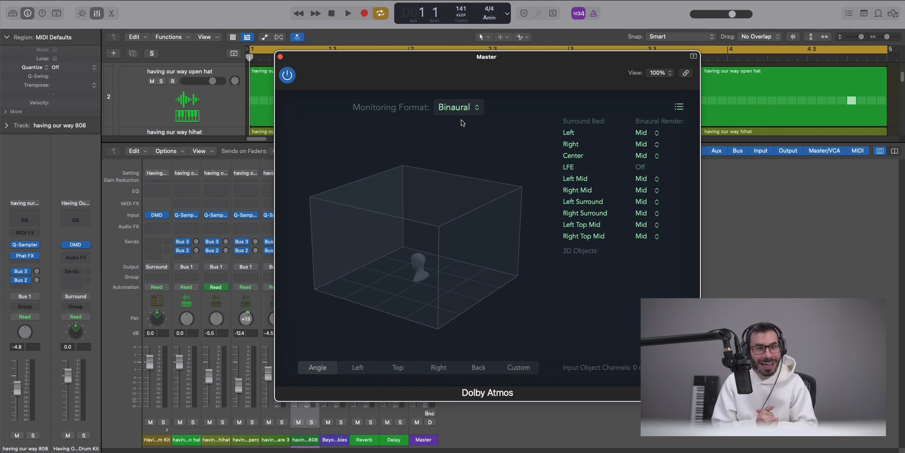
{"action": "left_click", "coordinate": [469, 109]}
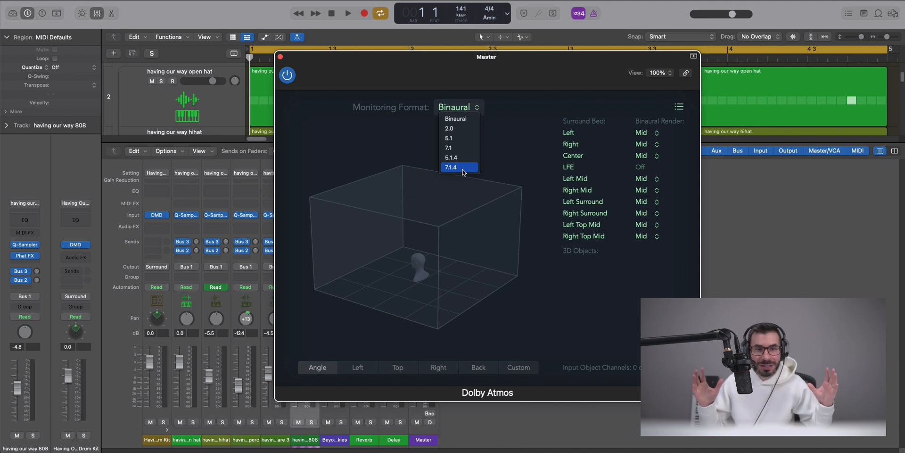
{"action": "left_click", "coordinate": [453, 120]}
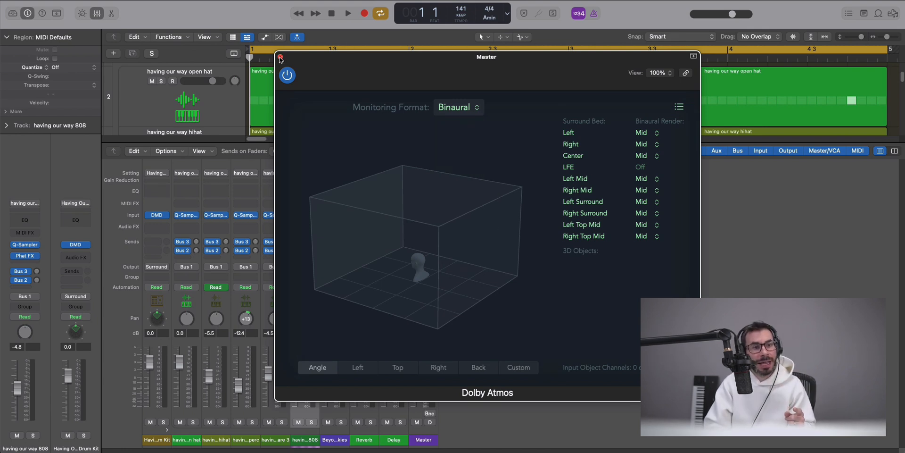
{"action": "left_click", "coordinate": [280, 57]}
Open Logic Pro's Audio preferences.
{"action": "left_click", "coordinate": [36, 0]}
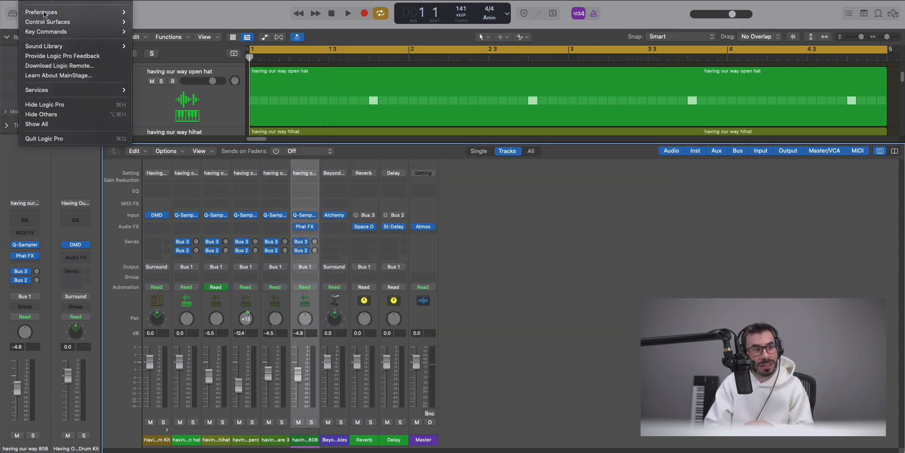
{"action": "mouse_move", "coordinate": [43, 13]}
{"action": "left_click", "coordinate": [185, 21]}
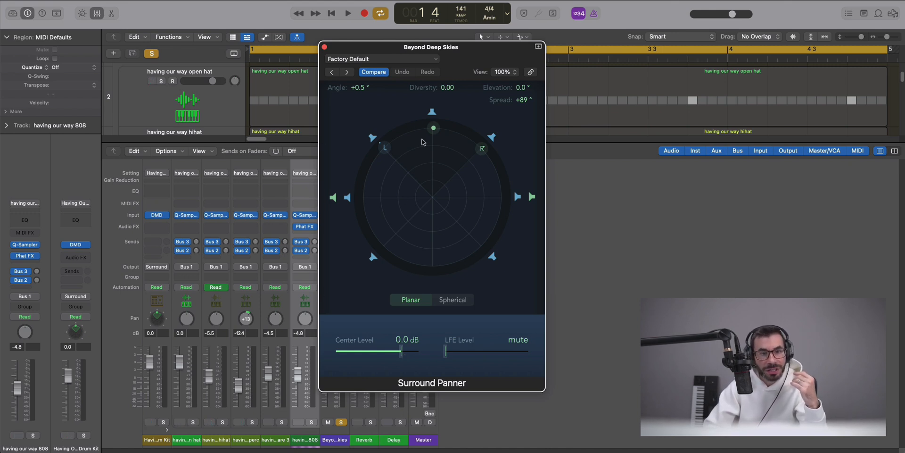
Put the Beyond Deep Skies surround panner in Spherical mode at Angle 0.0° with Spread +53°.
{"action": "left_click_drag", "start_coordinate": [430, 138], "coordinate": [410, 283]}
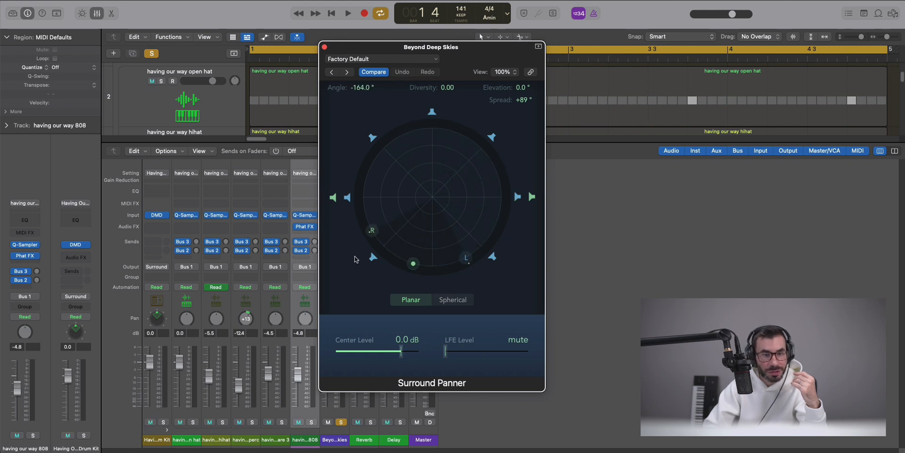
{"action": "mouse_move", "coordinate": [372, 235]}
{"action": "left_mouse_down"}
{"action": "mouse_move", "coordinate": [382, 256]}
{"action": "mouse_move", "coordinate": [501, 210]}
{"action": "mouse_move", "coordinate": [470, 116]}
{"action": "mouse_move", "coordinate": [434, 105]}
{"action": "left_mouse_up"}
{"action": "left_click", "coordinate": [451, 302]}
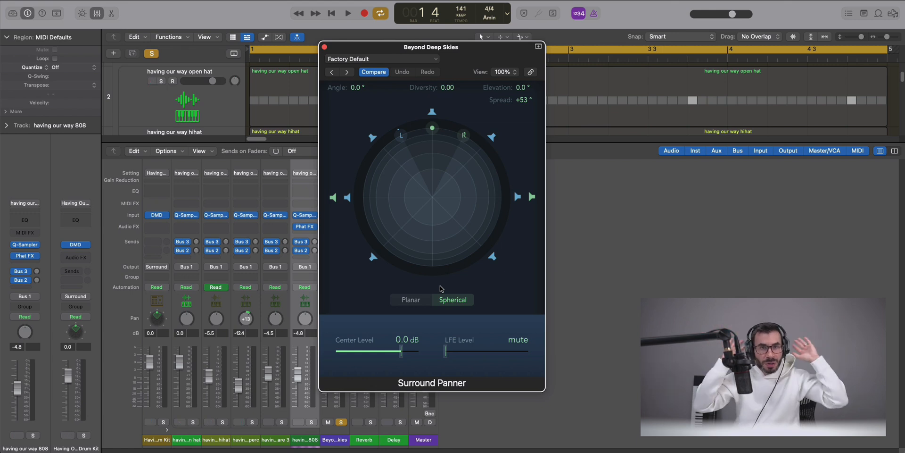
{"action": "mouse_move", "coordinate": [432, 128]}
{"action": "left_mouse_down"}
{"action": "mouse_move", "coordinate": [446, 186]}
{"action": "mouse_move", "coordinate": [431, 198]}
{"action": "mouse_move", "coordinate": [431, 249]}
{"action": "mouse_move", "coordinate": [433, 135]}
{"action": "left_mouse_up"}
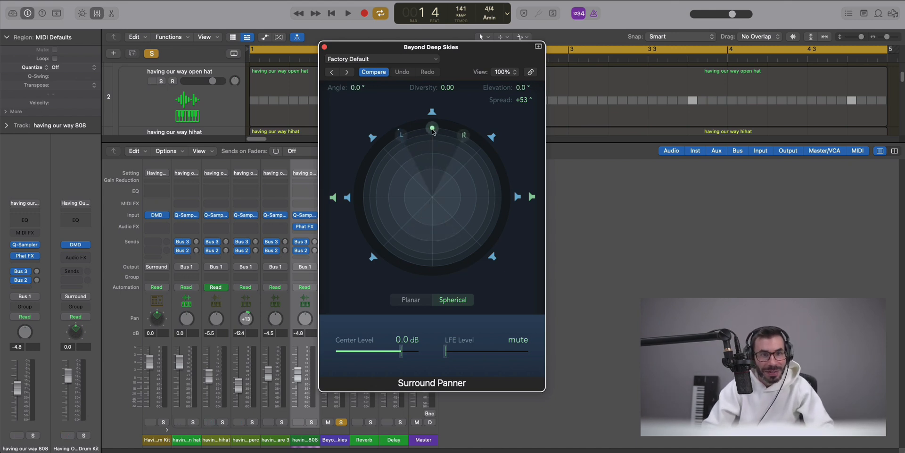
{"action": "left_click", "coordinate": [324, 47]}
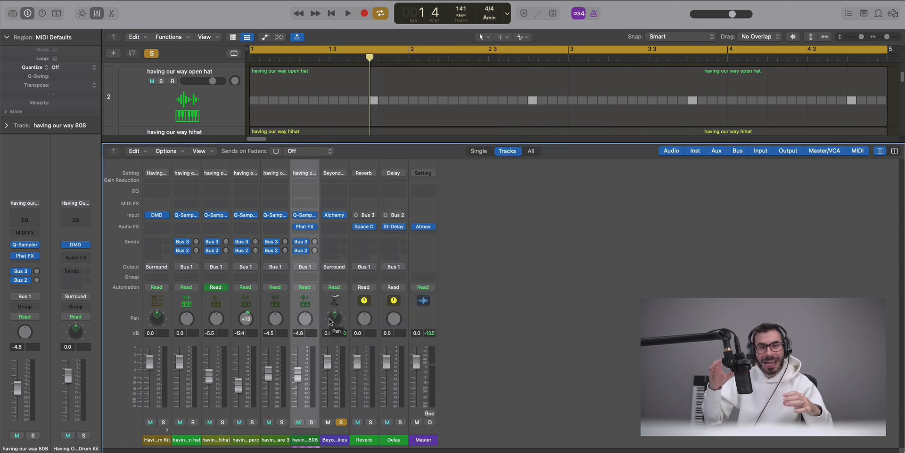
{"action": "double_click", "coordinate": [330, 320]}
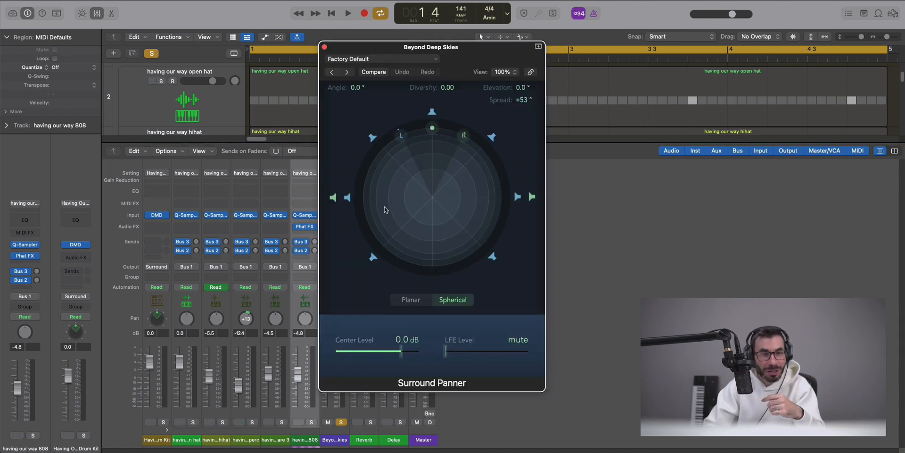
Switch Beyond Deep Skies to the 3D Object Panner at Left/Right +0.069, Back/Front +0.454.
{"action": "left_click", "coordinate": [324, 47]}
{"action": "right_click", "coordinate": [334, 316]}
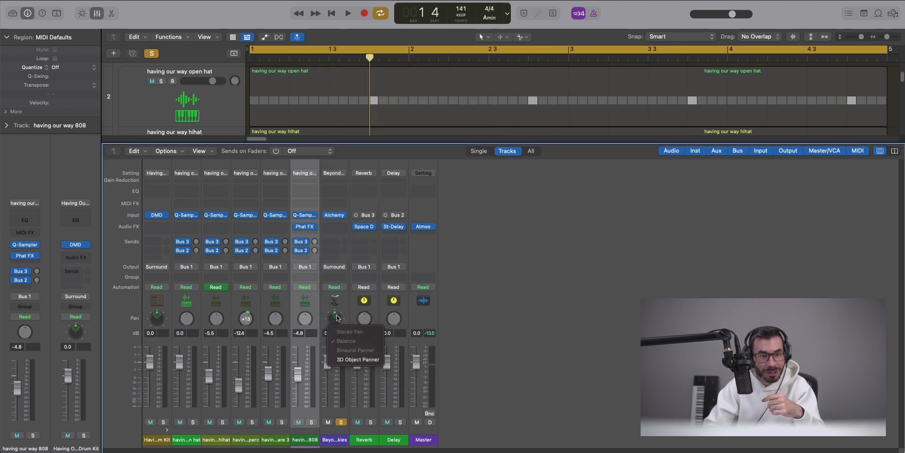
{"action": "left_click", "coordinate": [358, 359]}
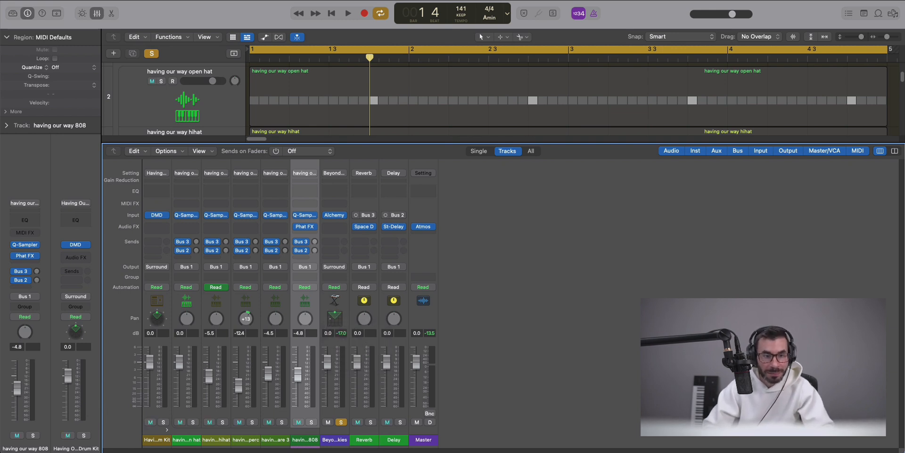
{"action": "double_click", "coordinate": [335, 318]}
{"action": "left_click_drag", "start_coordinate": [490, 123], "coordinate": [267, 60]}
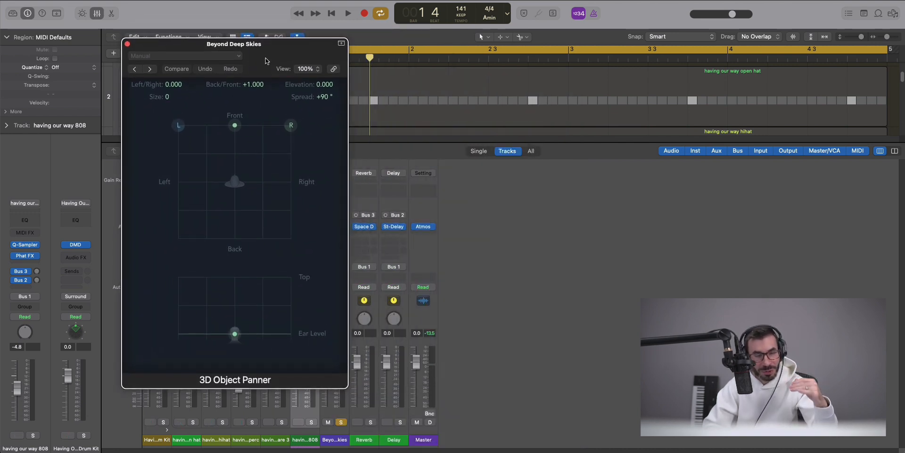
{"action": "left_click_drag", "start_coordinate": [238, 130], "coordinate": [242, 161]}
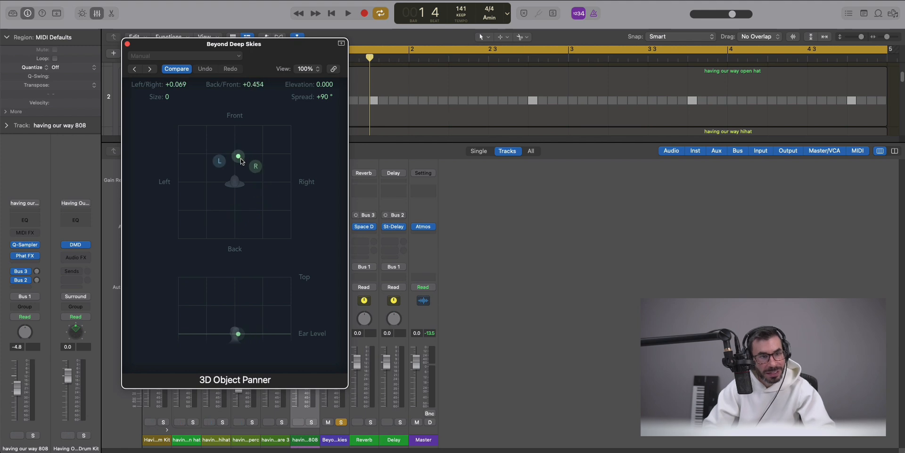
{"action": "left_click", "coordinate": [128, 44]}
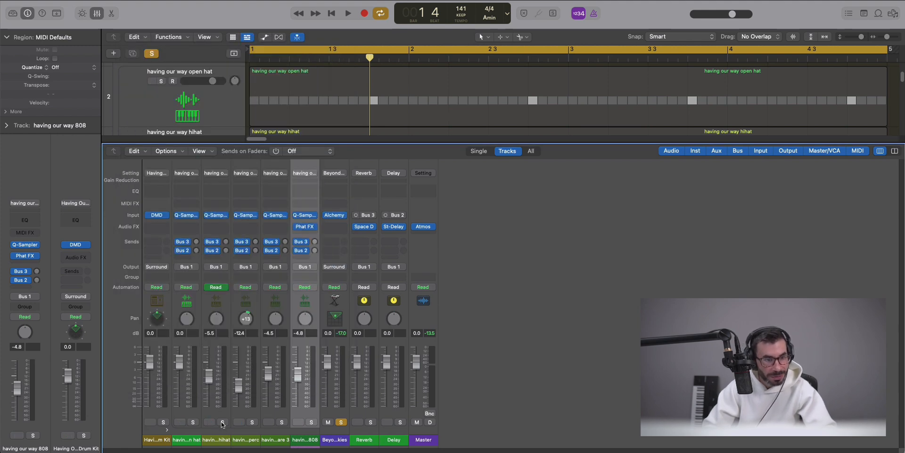
Solo the hihat, make it a 3D object placed back-right (+0.704, -0.728), and play.
{"action": "left_click", "coordinate": [222, 421]}
{"action": "right_click", "coordinate": [213, 319]}
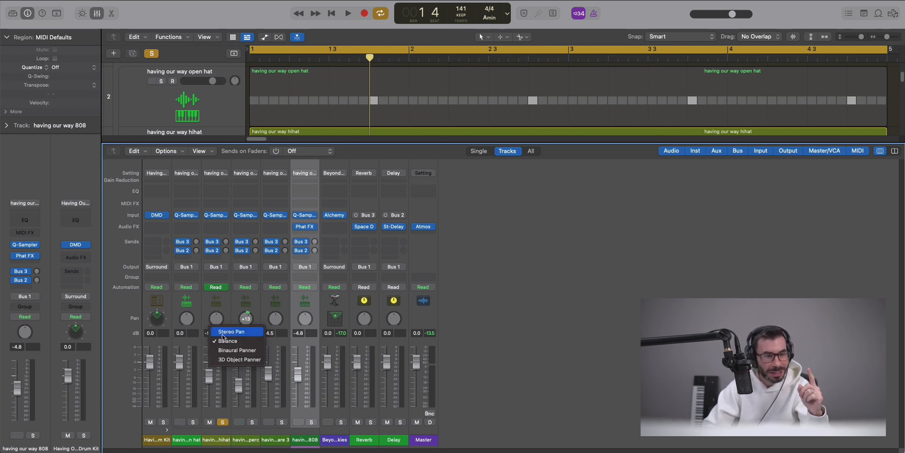
{"action": "left_click", "coordinate": [224, 361]}
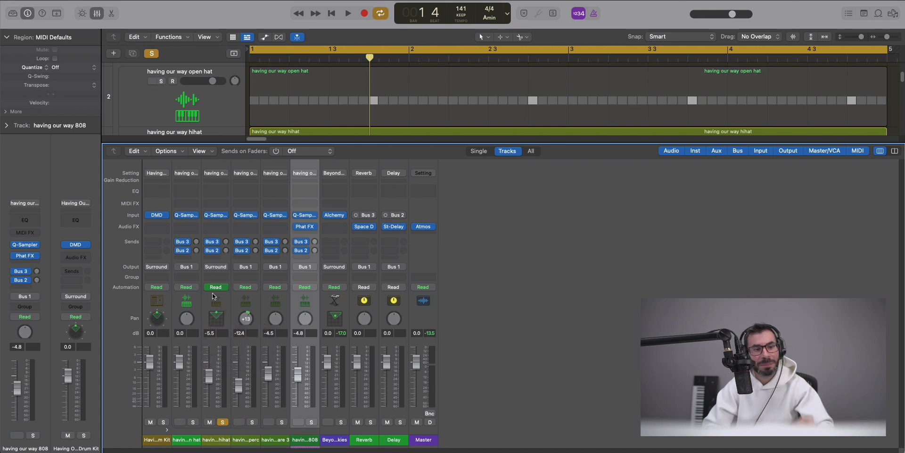
{"action": "left_click", "coordinate": [212, 439]}
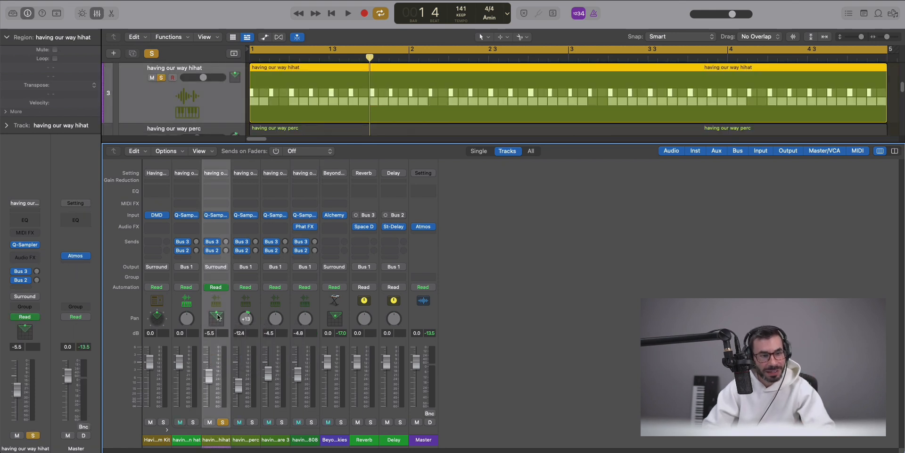
{"action": "double_click", "coordinate": [219, 321]}
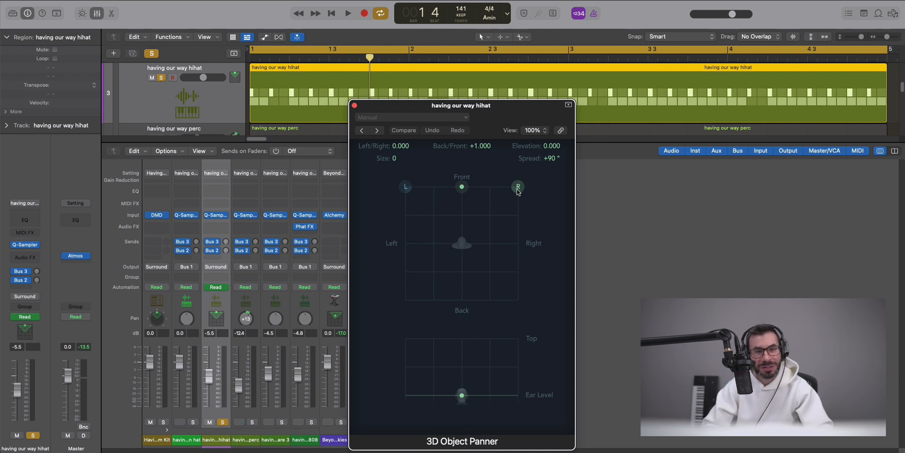
{"action": "left_click_drag", "start_coordinate": [461, 187], "coordinate": [504, 288]}
{"action": "key", "text": "space"}
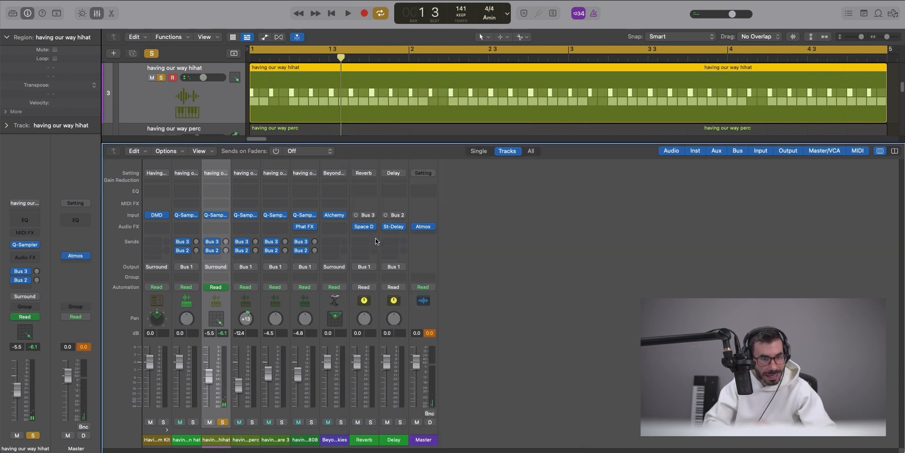
Solo the pad and place it back-left (-0.675, -0.493) with Spread +10° and Size +36.
{"action": "double_click", "coordinate": [338, 320]}
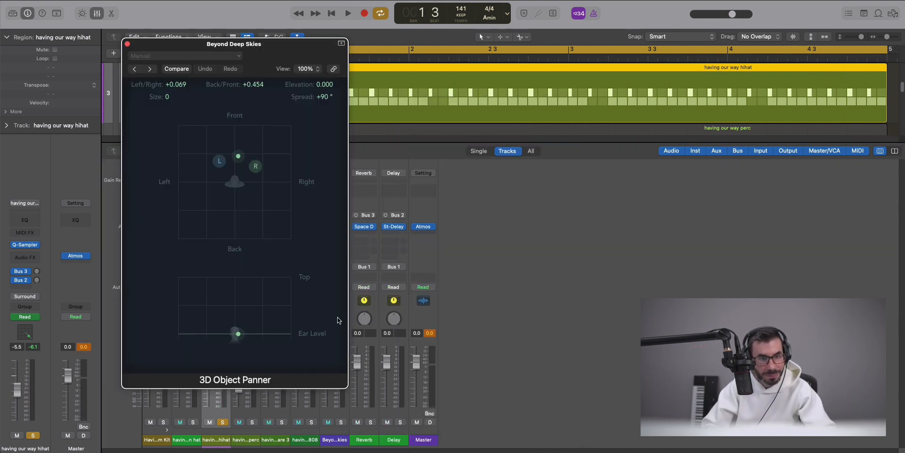
{"action": "left_click", "coordinate": [340, 422]}
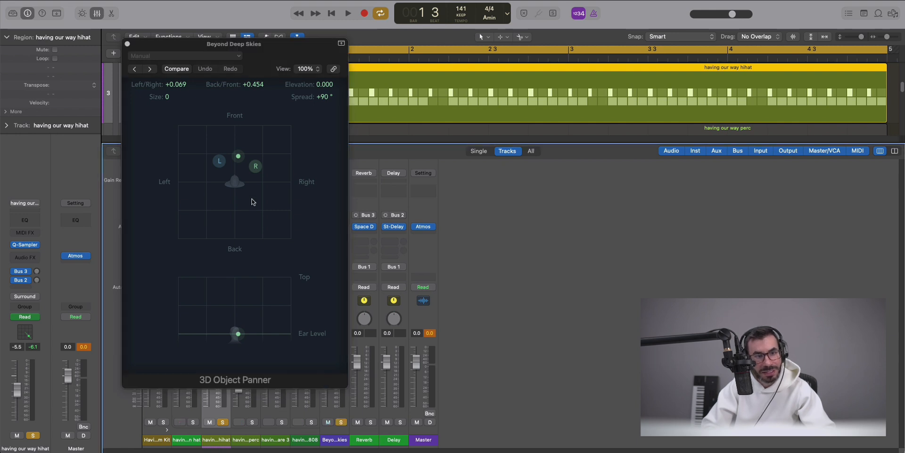
{"action": "left_click_drag", "start_coordinate": [239, 155], "coordinate": [198, 215]}
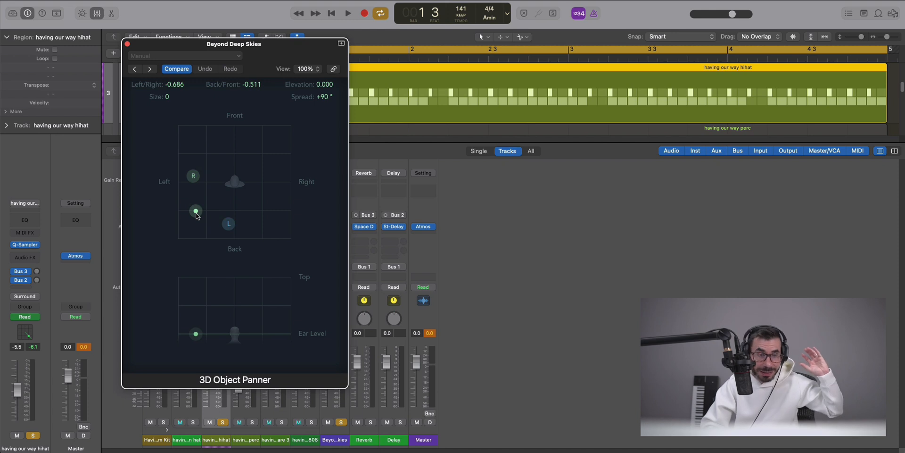
{"action": "key", "text": "space"}
{"action": "left_click_drag", "start_coordinate": [194, 177], "coordinate": [197, 215]}
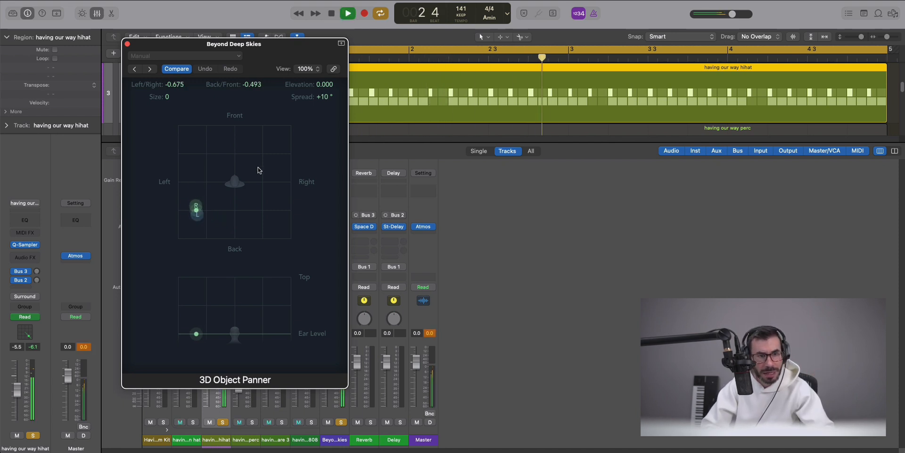
{"action": "left_click_drag", "start_coordinate": [169, 97], "coordinate": [169, 82]}
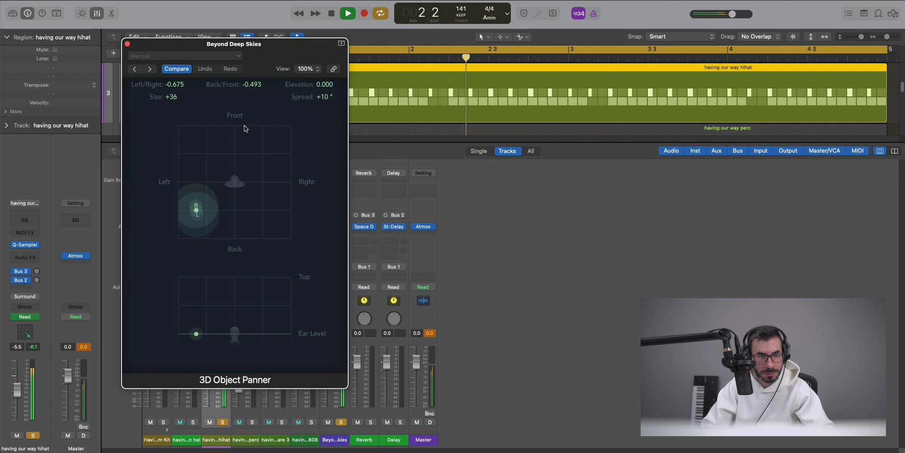
{"action": "left_click_drag", "start_coordinate": [253, 38], "coordinate": [552, 58]}
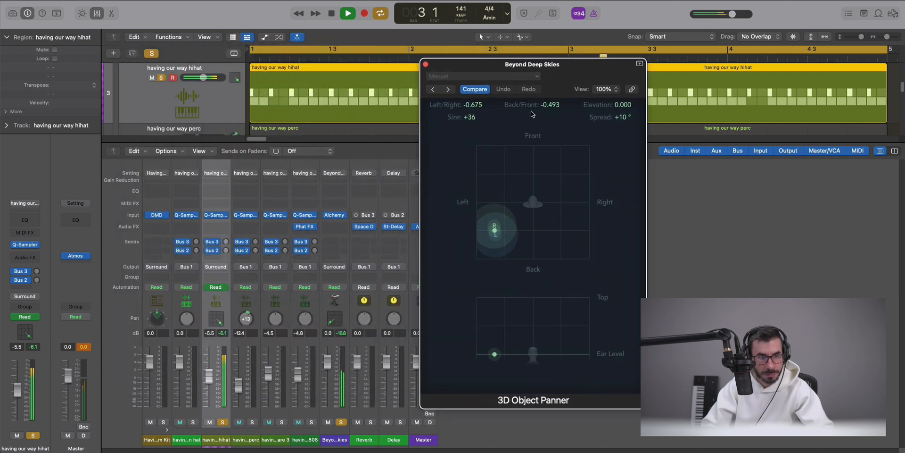
Reduce the hihat 3D object's Size to +5.
{"action": "double_click", "coordinate": [219, 322]}
{"action": "left_click_drag", "start_coordinate": [515, 118], "coordinate": [317, 75]}
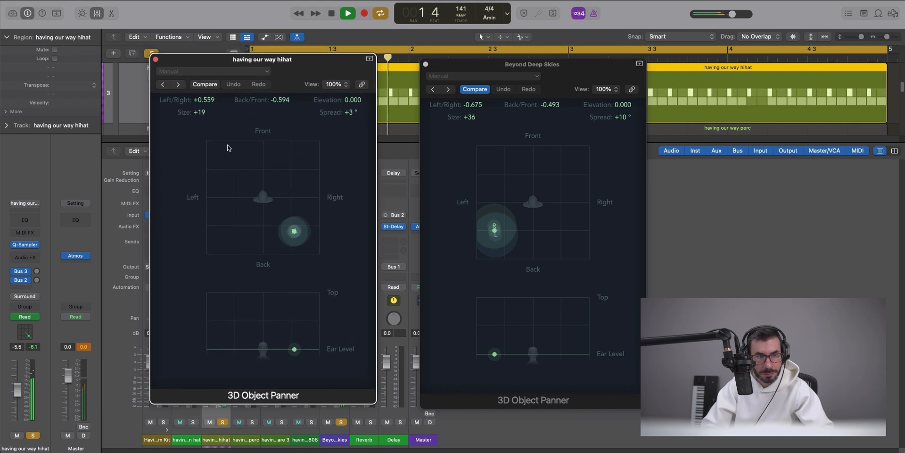
{"action": "left_click_drag", "start_coordinate": [199, 112], "coordinate": [200, 121]}
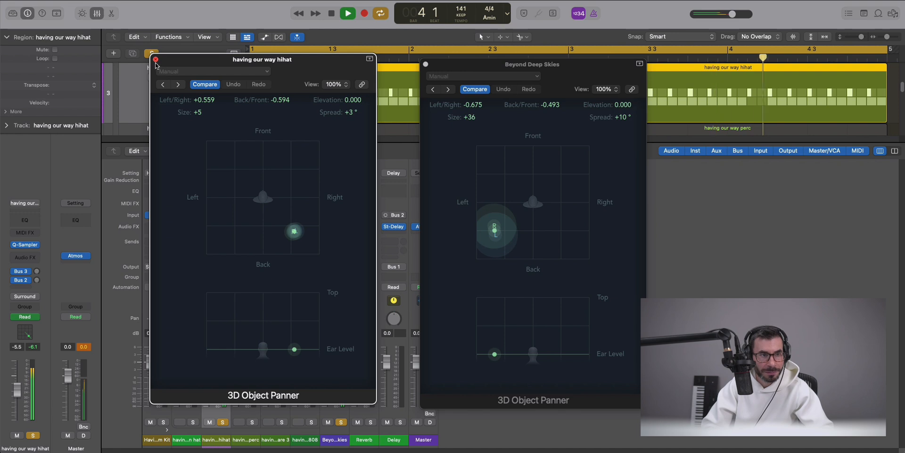
{"action": "left_click", "coordinate": [156, 60]}
Solo the open hat and lower its fader.
{"action": "left_click", "coordinate": [425, 64]}
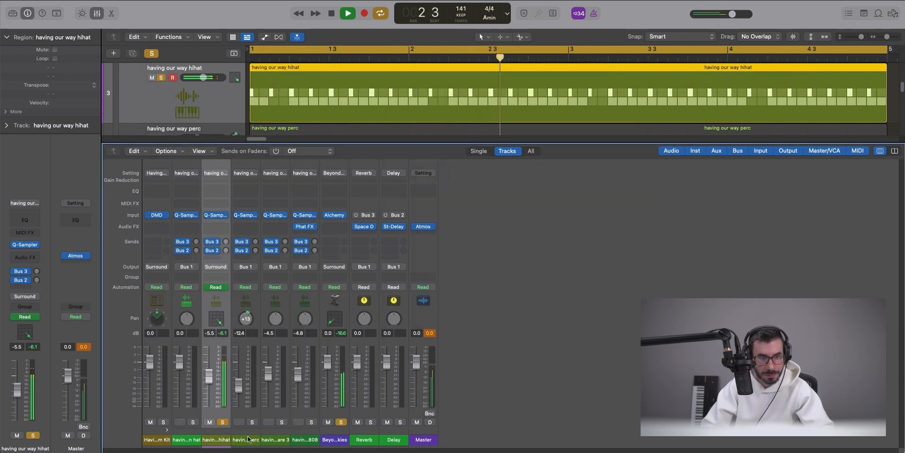
{"action": "left_click", "coordinate": [193, 422]}
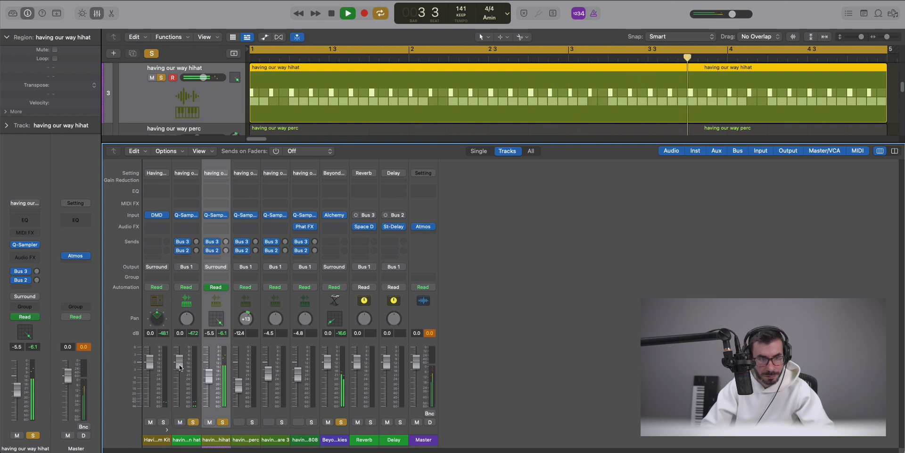
{"action": "left_click_drag", "start_coordinate": [179, 367], "coordinate": [179, 372]}
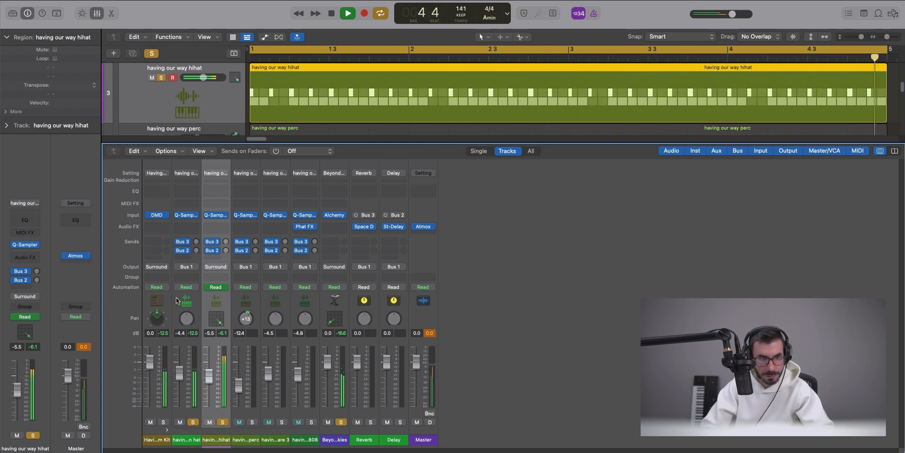
{"action": "key", "text": "space"}
Make the open hat a 3D object front-right (+0.553, +0.589, Spread +31°) at -14.4 dB.
{"action": "right_click", "coordinate": [186, 318]}
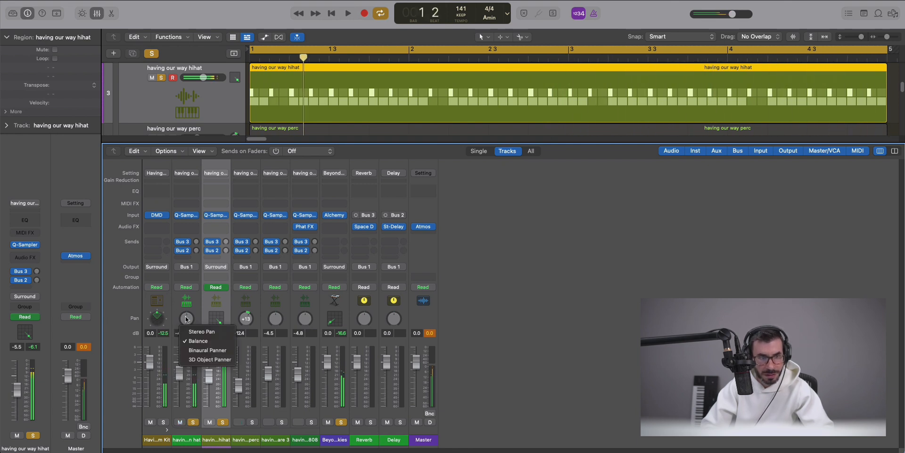
{"action": "left_click", "coordinate": [195, 362]}
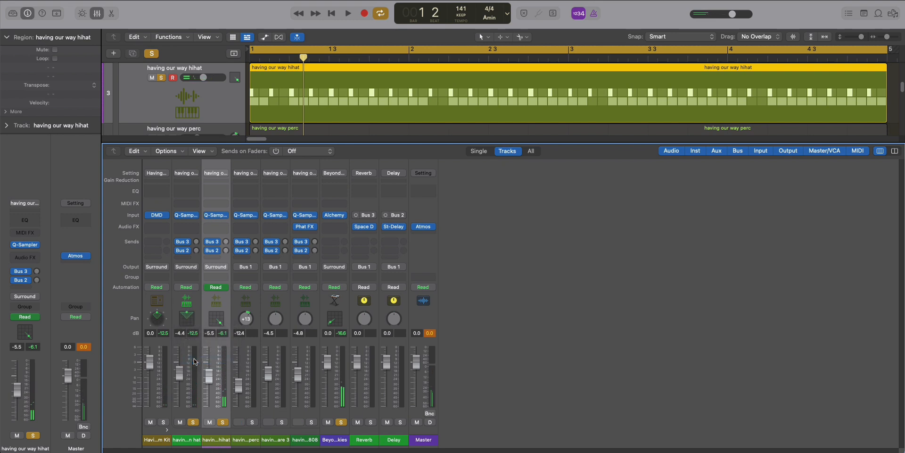
{"action": "double_click", "coordinate": [184, 319]}
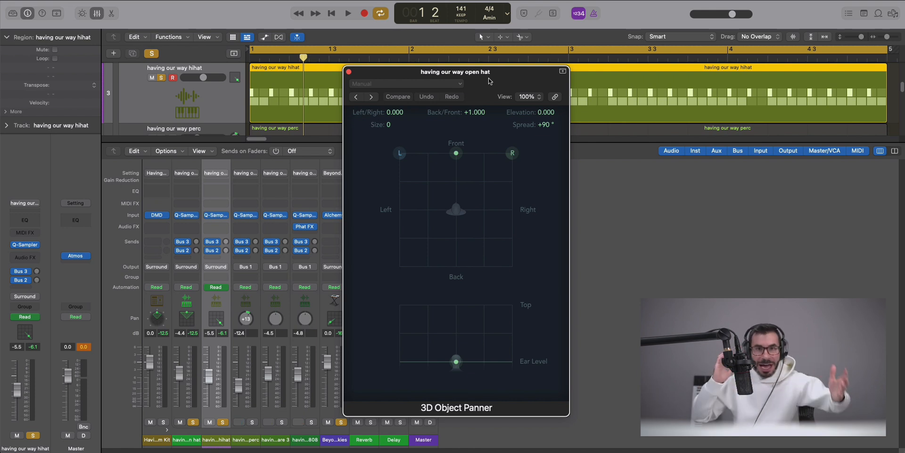
{"action": "key", "text": "space"}
{"action": "left_click_drag", "start_coordinate": [457, 157], "coordinate": [493, 187]}
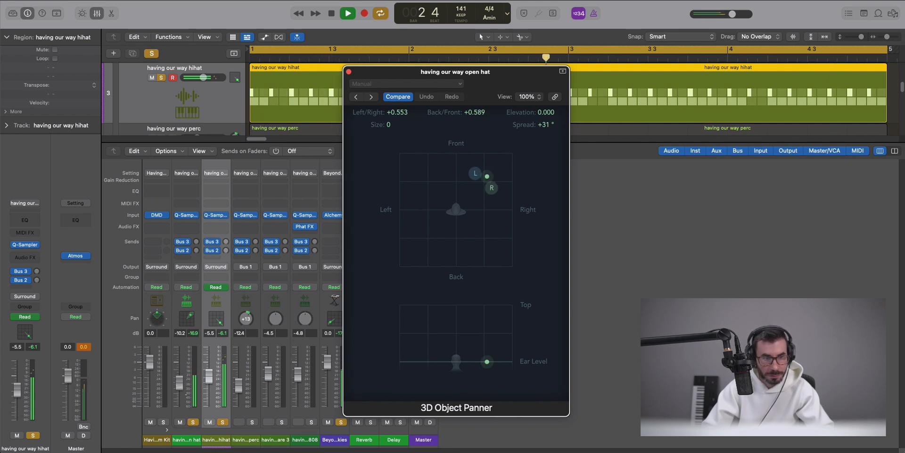
{"action": "left_click", "coordinate": [183, 390]}
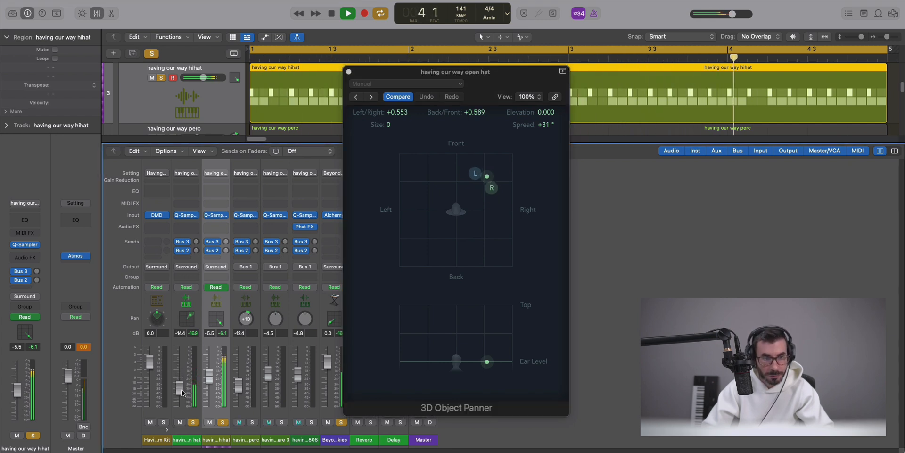
{"action": "left_click", "coordinate": [348, 73]}
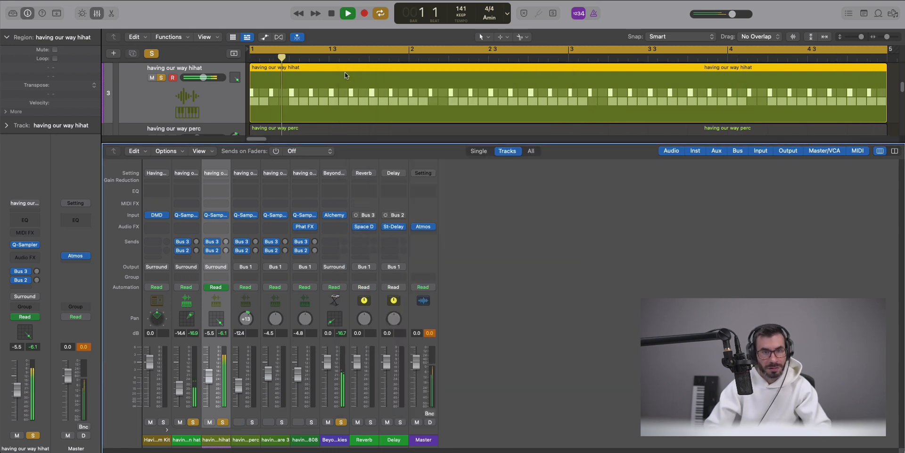
Stop and restart playback of the Atmos mix.
{"action": "key", "text": "space"}
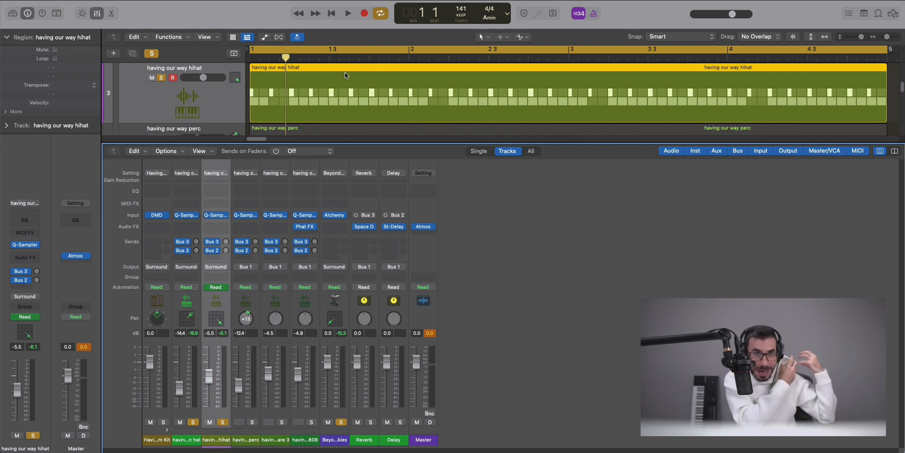
{"action": "key", "text": "space"}
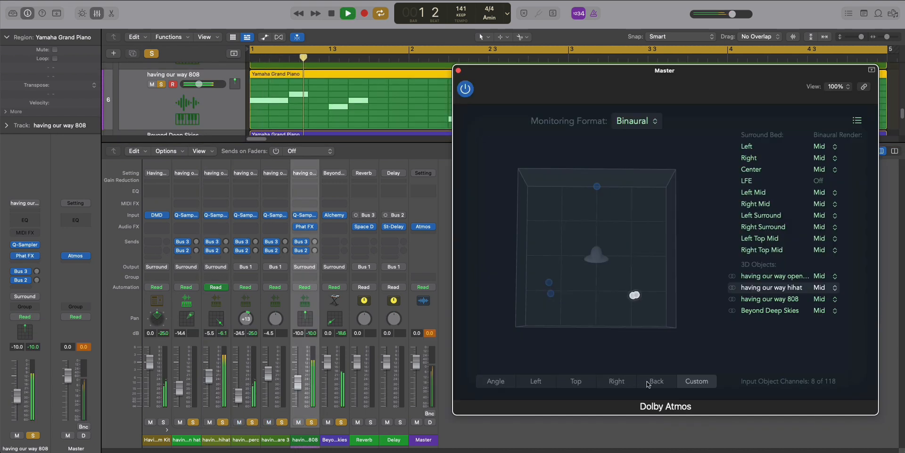
{"action": "left_click", "coordinate": [656, 381]}
{"action": "left_click", "coordinate": [617, 381]}
{"action": "left_click", "coordinate": [578, 381]}
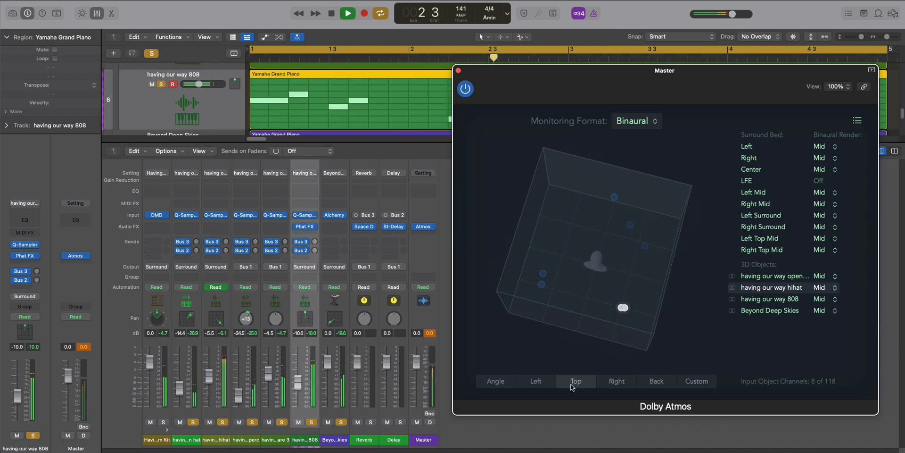
{"action": "left_click", "coordinate": [536, 381]}
{"action": "left_click", "coordinate": [486, 381]}
{"action": "left_click", "coordinate": [524, 382]}
{"action": "left_click_drag", "start_coordinate": [529, 326], "coordinate": [572, 311]}
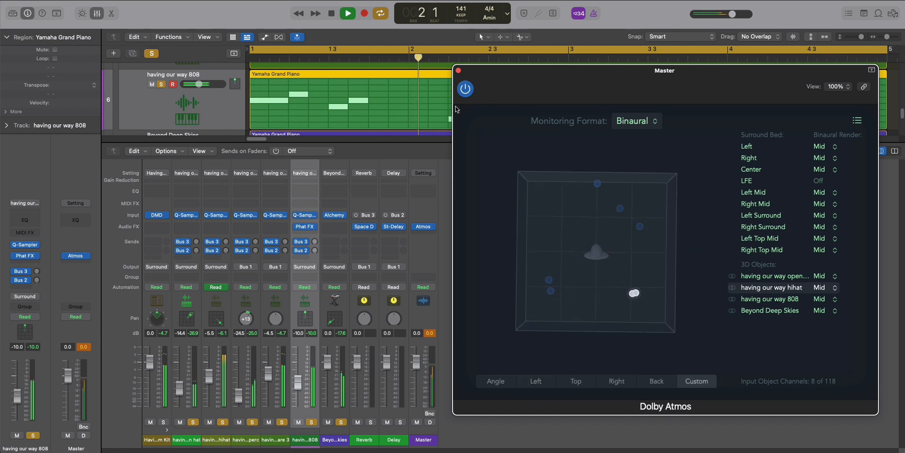
{"action": "left_click", "coordinate": [457, 71]}
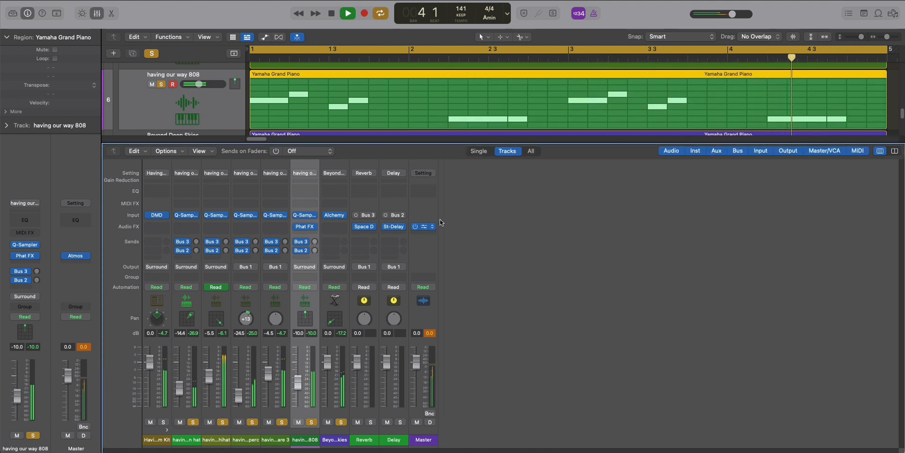
{"action": "left_click", "coordinate": [423, 226]}
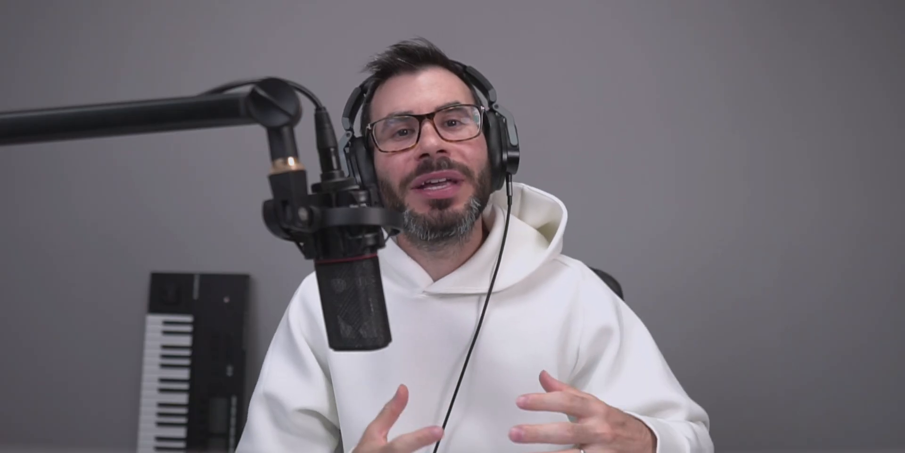